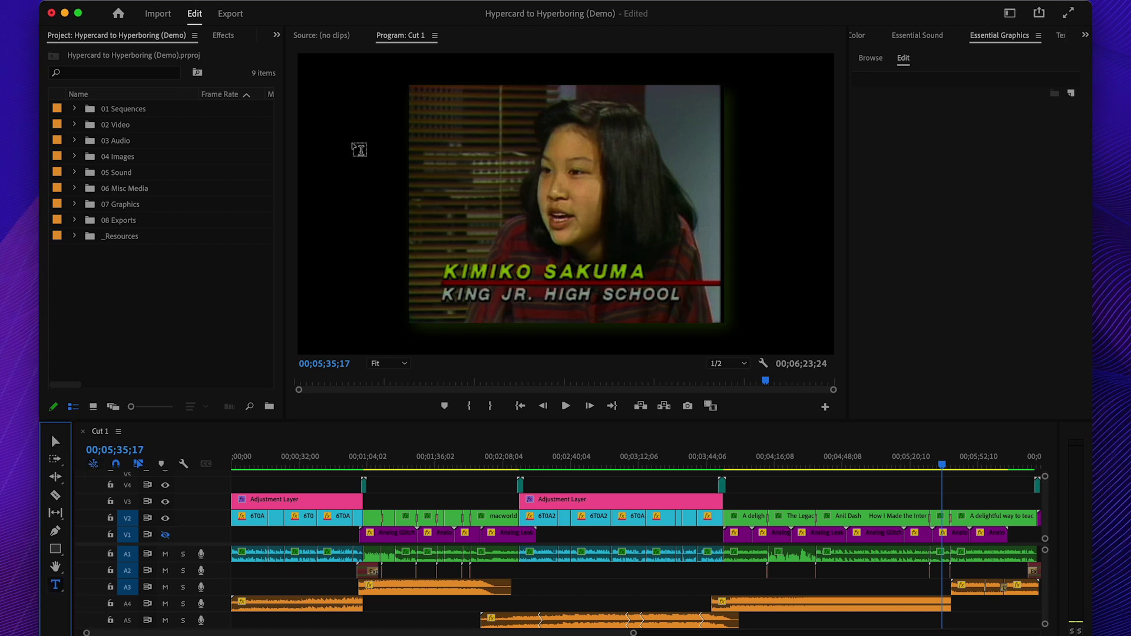
# Step: Add a smaller 'need a cool background to put here' note, then return to the sequence start
pyautogui.click(329, 64)
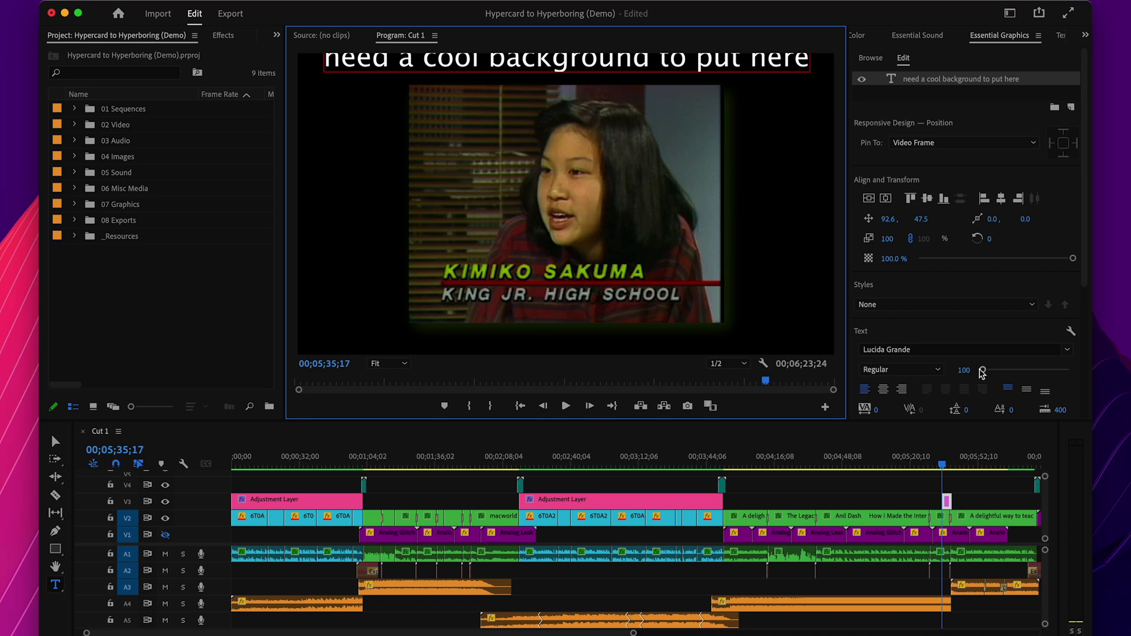
pyautogui.moveTo(981, 372); pyautogui.dragTo(979, 372)
pyautogui.click(239, 460)
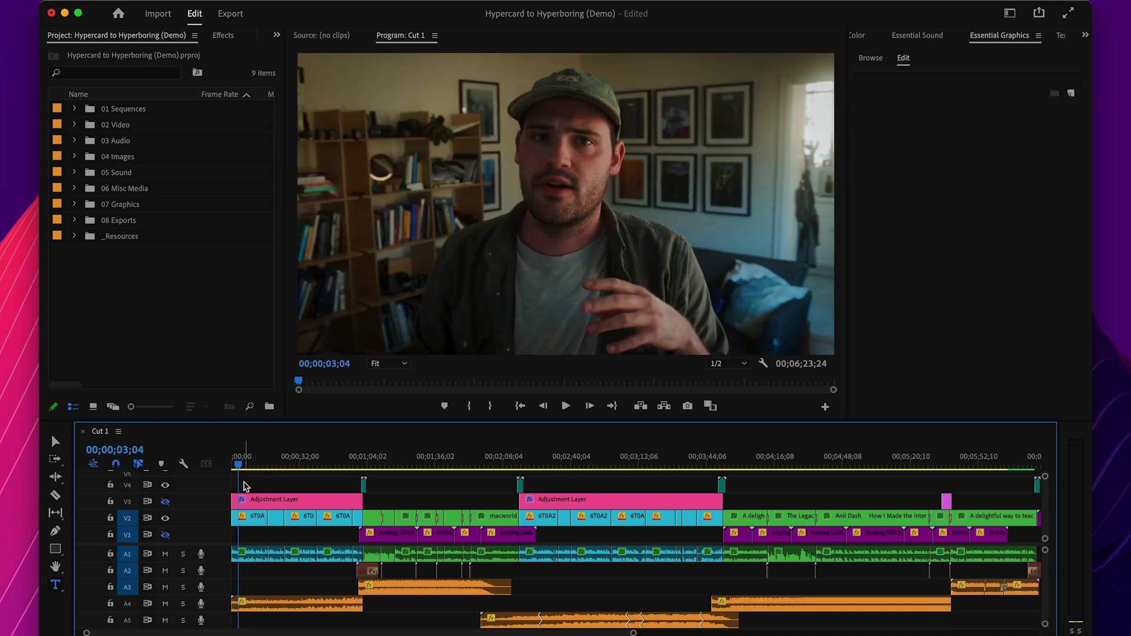
pyautogui.click(500, 216)
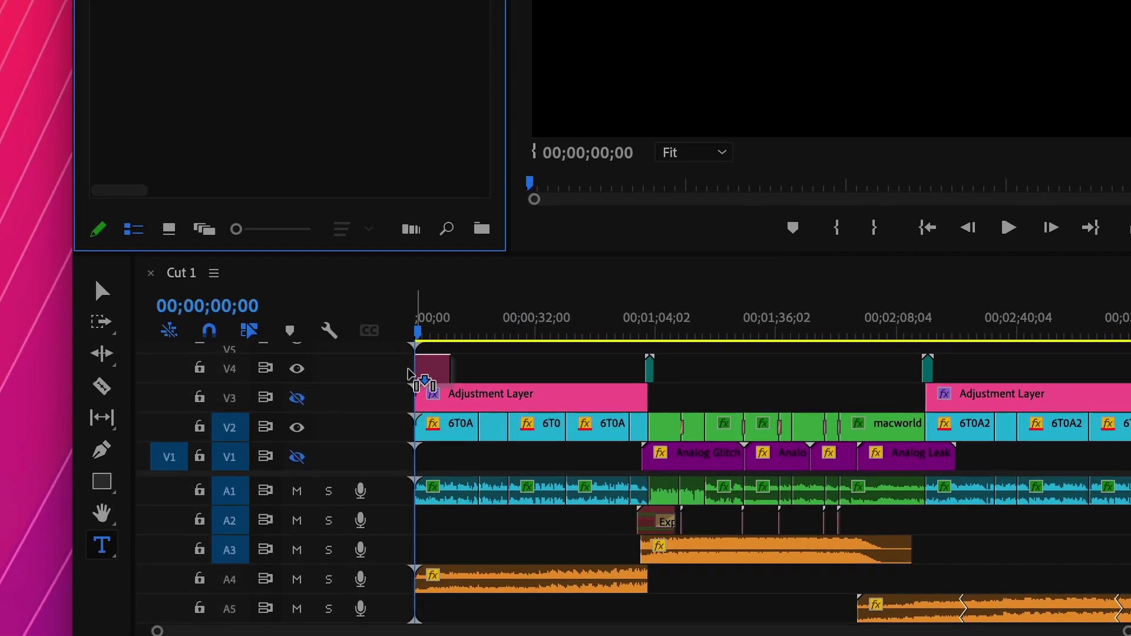
# Step: Place the Placeholder Template on V4, titled 'Intro Graphic' with the HyperCard description
pyautogui.moveTo(188, 259); pyautogui.dragTo(418, 363)
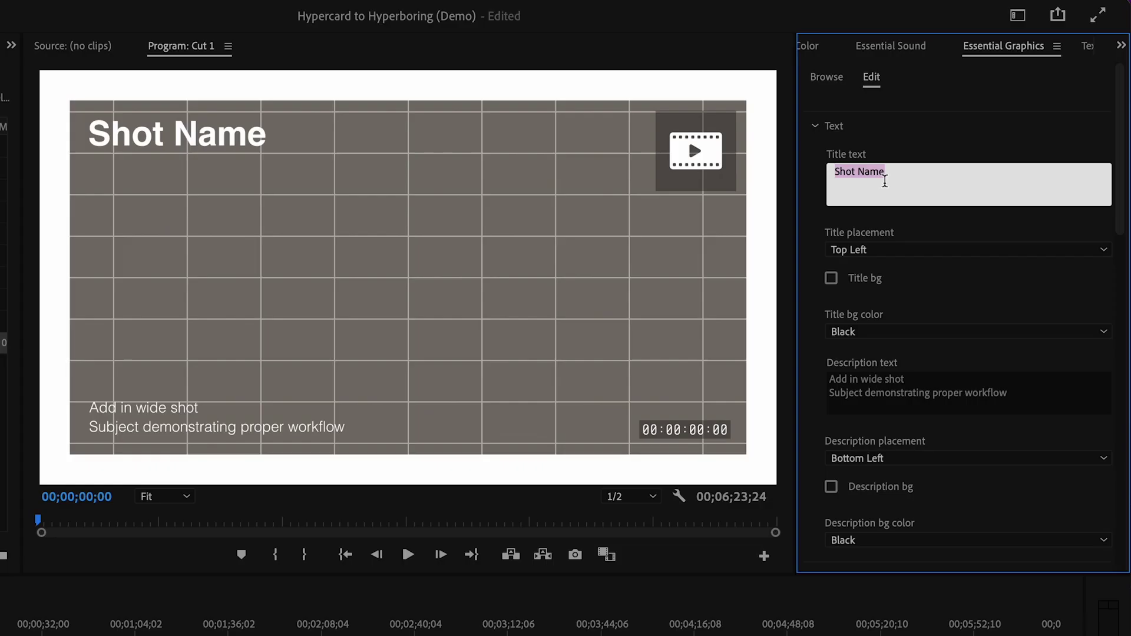
pyautogui.write('Intro Graphic')
pyautogui.click(876, 390)
pyautogui.write('imation style')
pyautogui.click(968, 459)
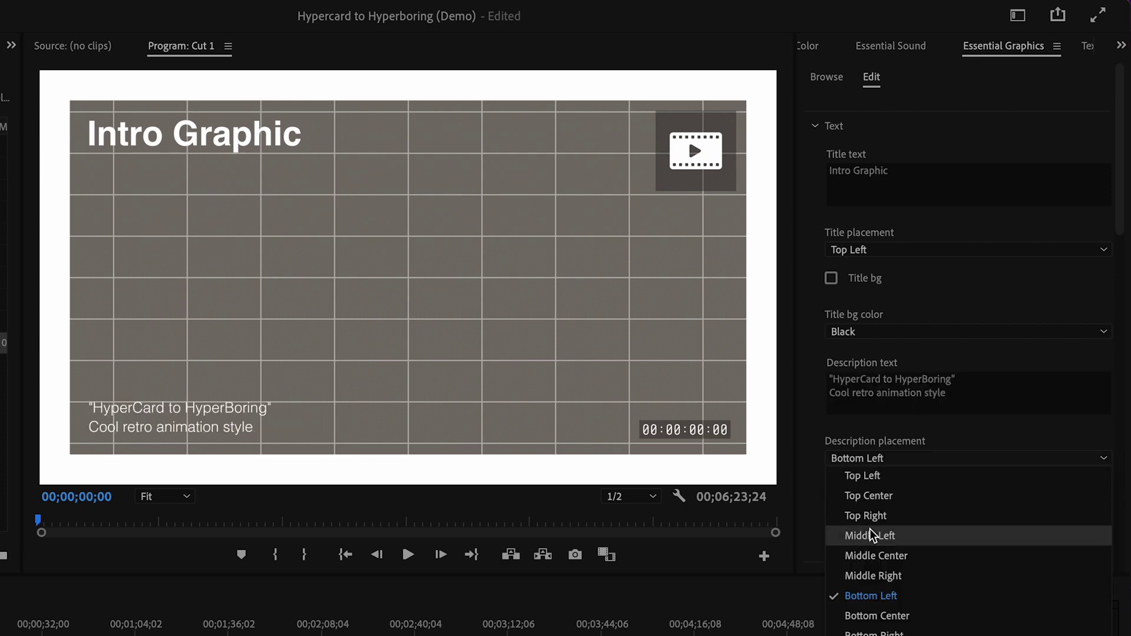
pyautogui.click(849, 556)
pyautogui.click(968, 458)
pyautogui.click(859, 596)
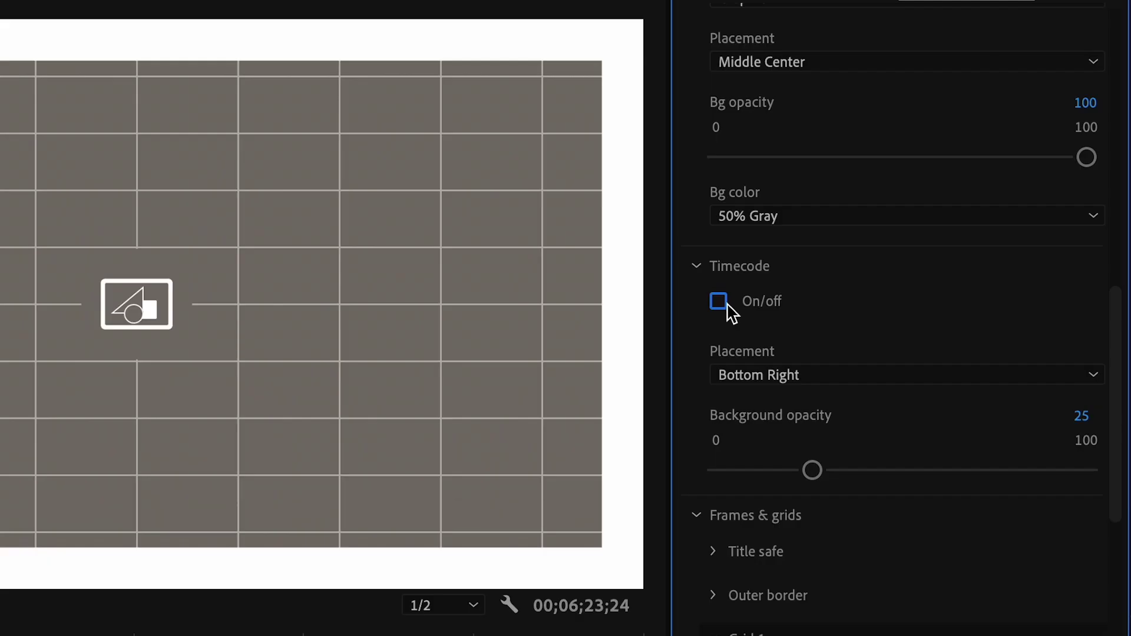
# Step: Show the timecode in the top right and pick a different placeholder icon
pyautogui.click(719, 301)
pyautogui.click(796, 375)
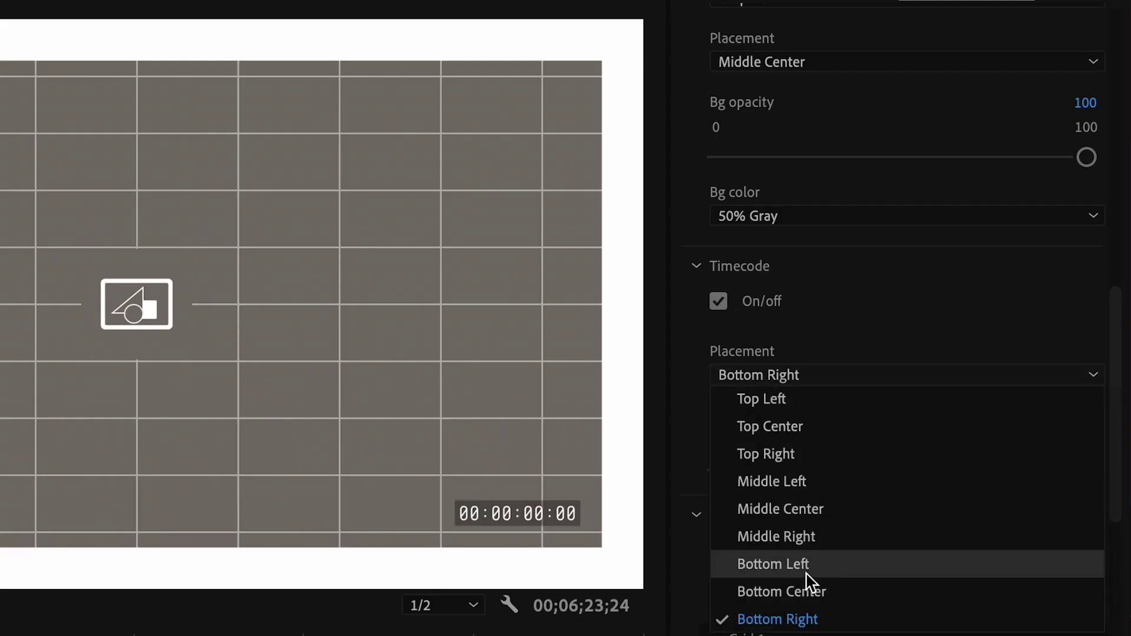
pyautogui.click(809, 455)
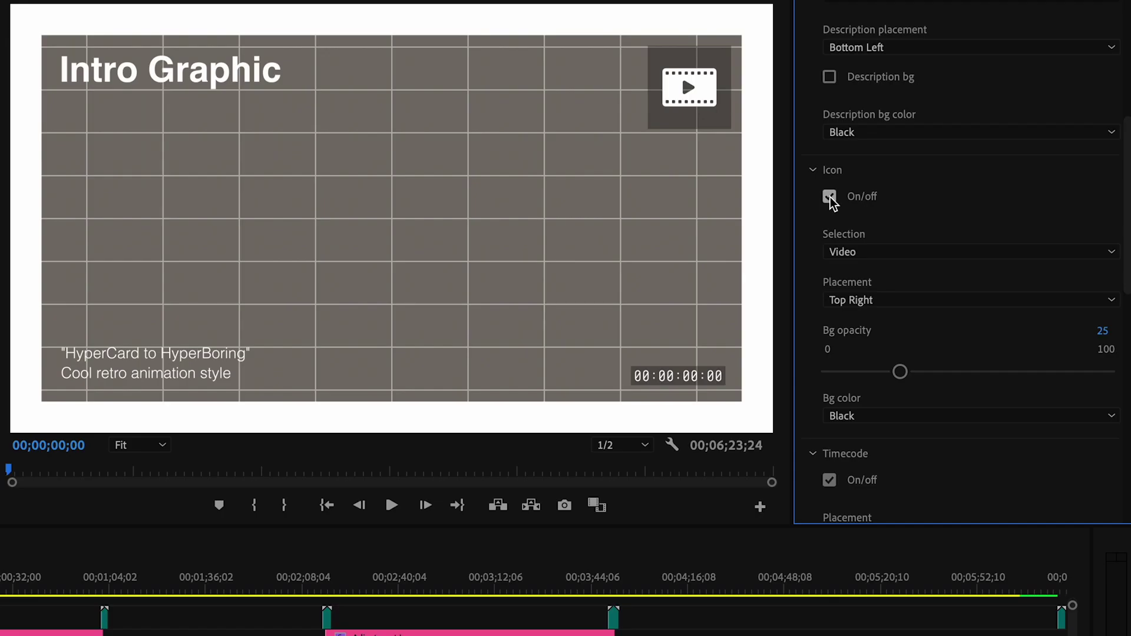
pyautogui.click(844, 252)
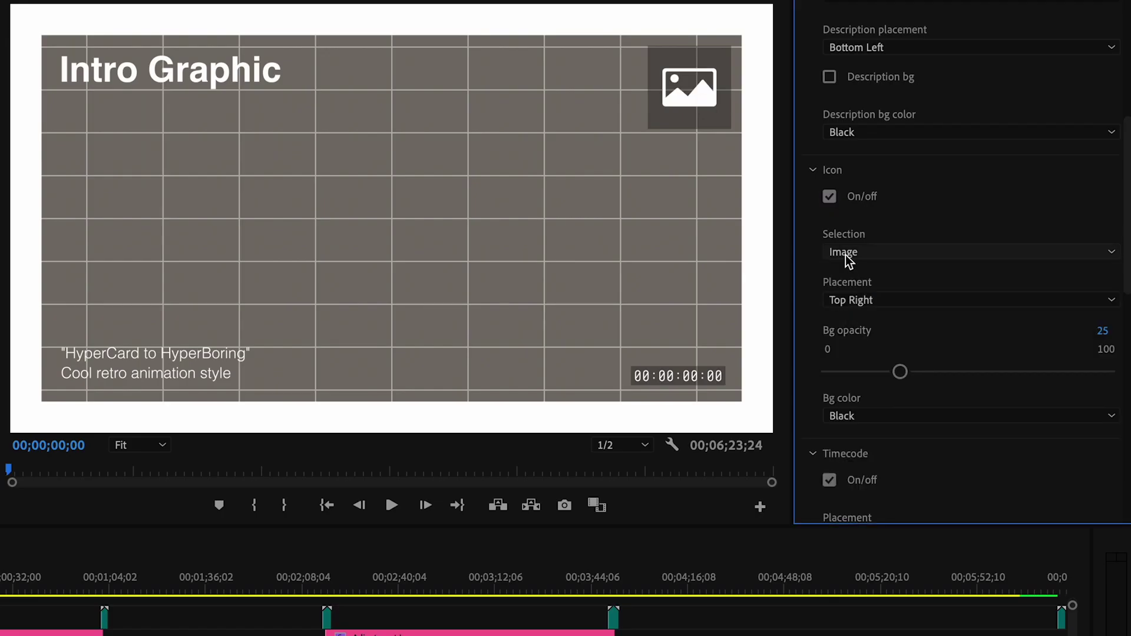
pyautogui.press('Down')
pyautogui.press('Return')
pyautogui.press('Down')
pyautogui.press('Down')
pyautogui.press('Down')
pyautogui.press('Down')
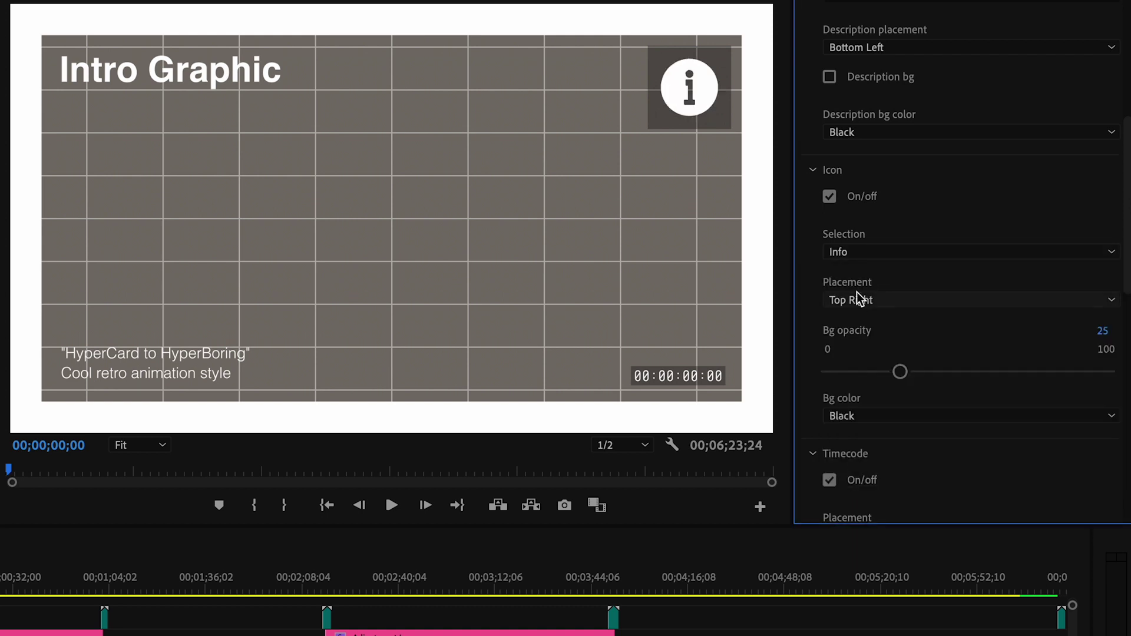
pyautogui.press('Down')
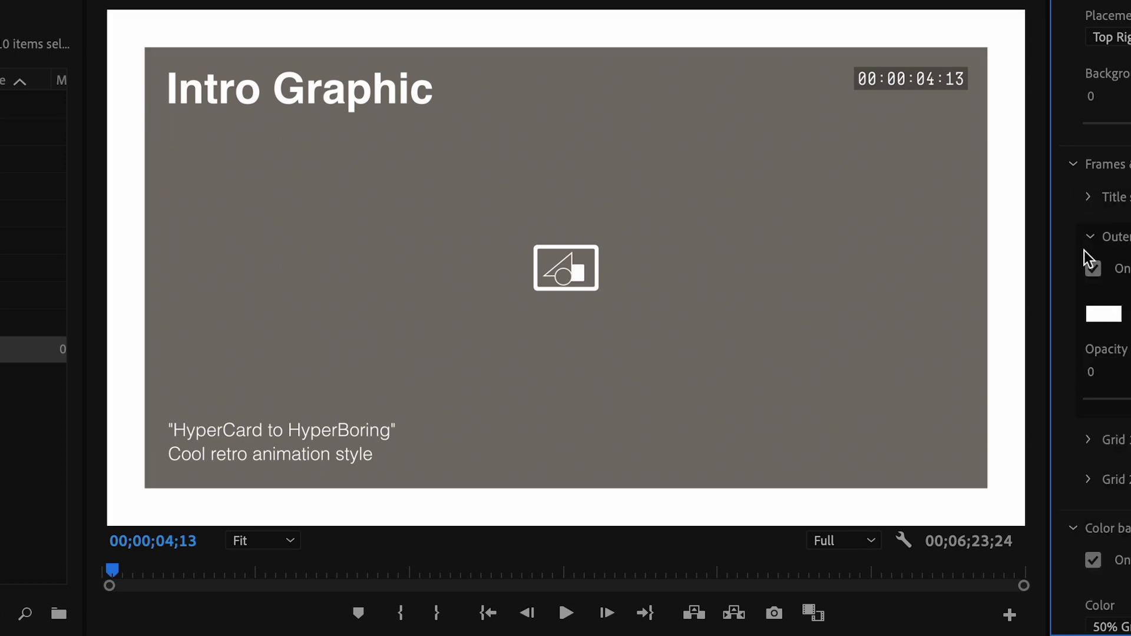
# Step: Remove the outer border and use the sketch image at 100% height as the custom background
pyautogui.click(1093, 267)
pyautogui.click(1094, 324)
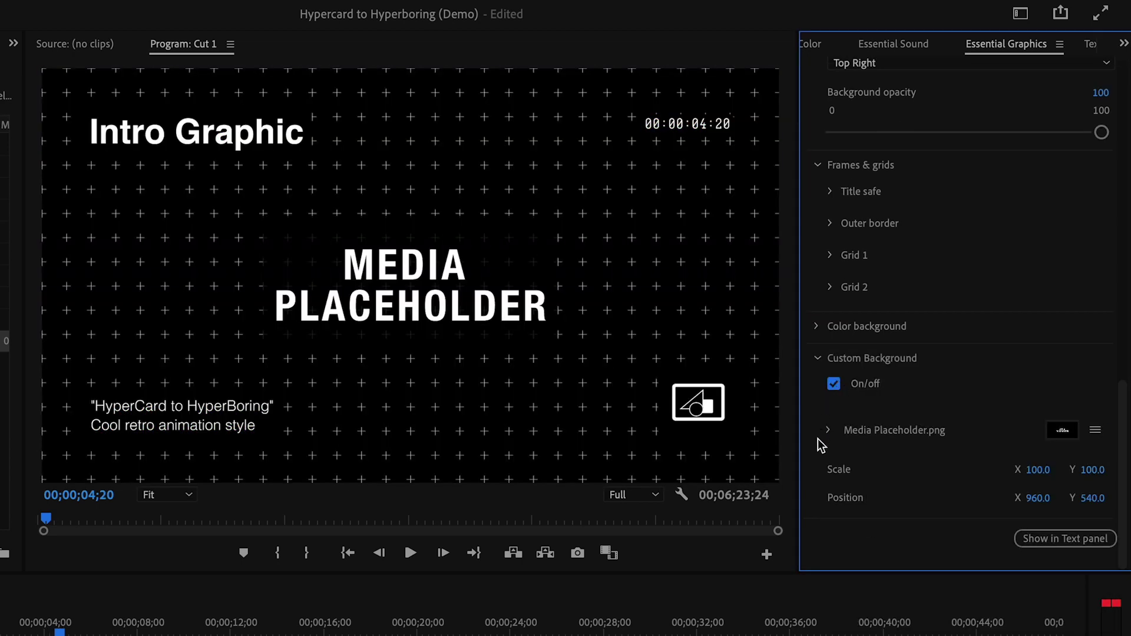
pyautogui.click(828, 431)
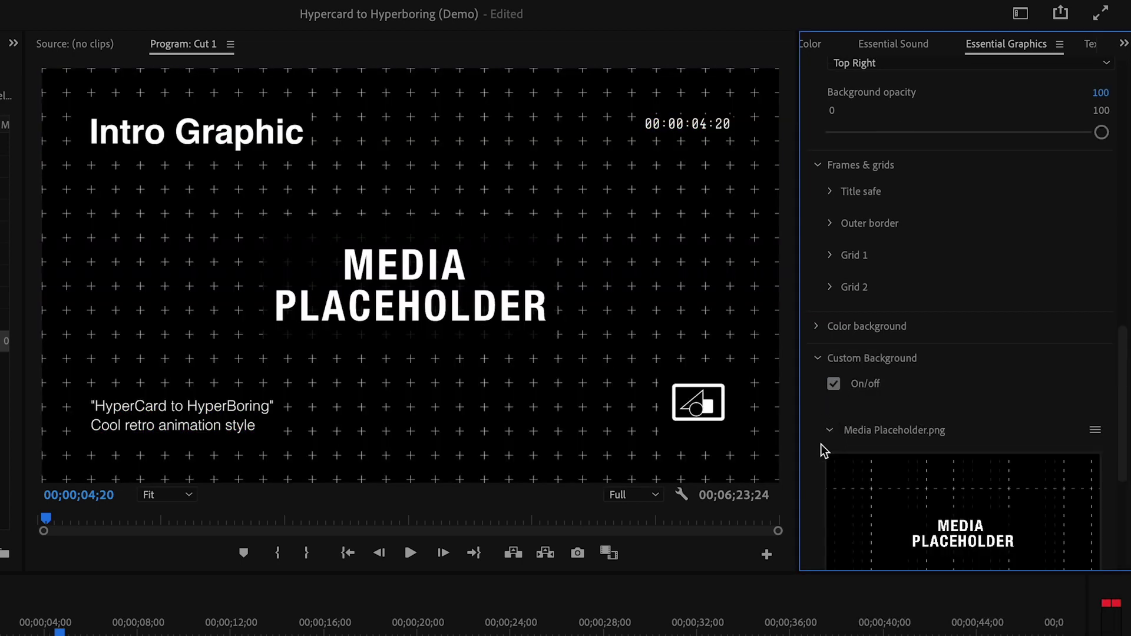
pyautogui.scroll(-5, 828, 442)
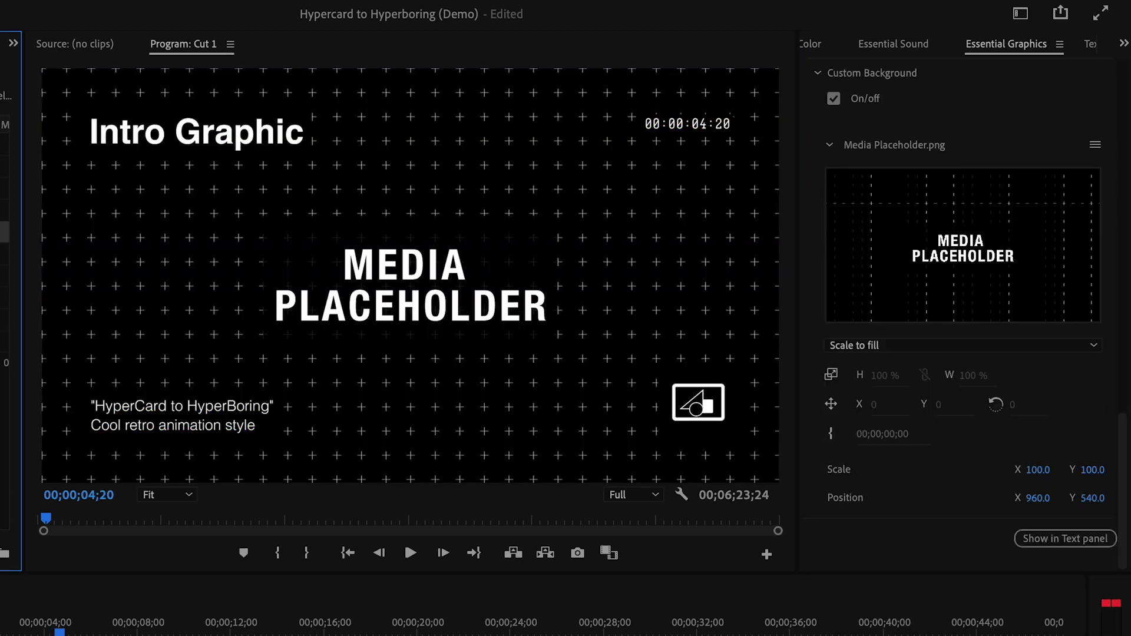
pyautogui.moveTo(851, 283); pyautogui.dragTo(945, 264)
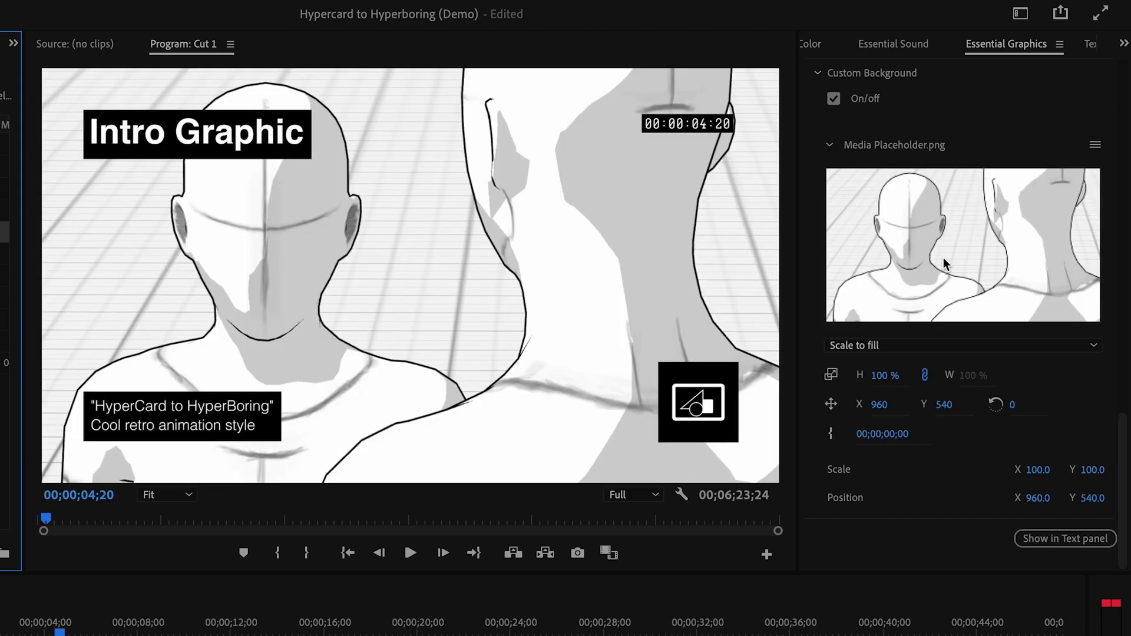
pyautogui.moveTo(884, 375); pyautogui.dragTo(930, 415)
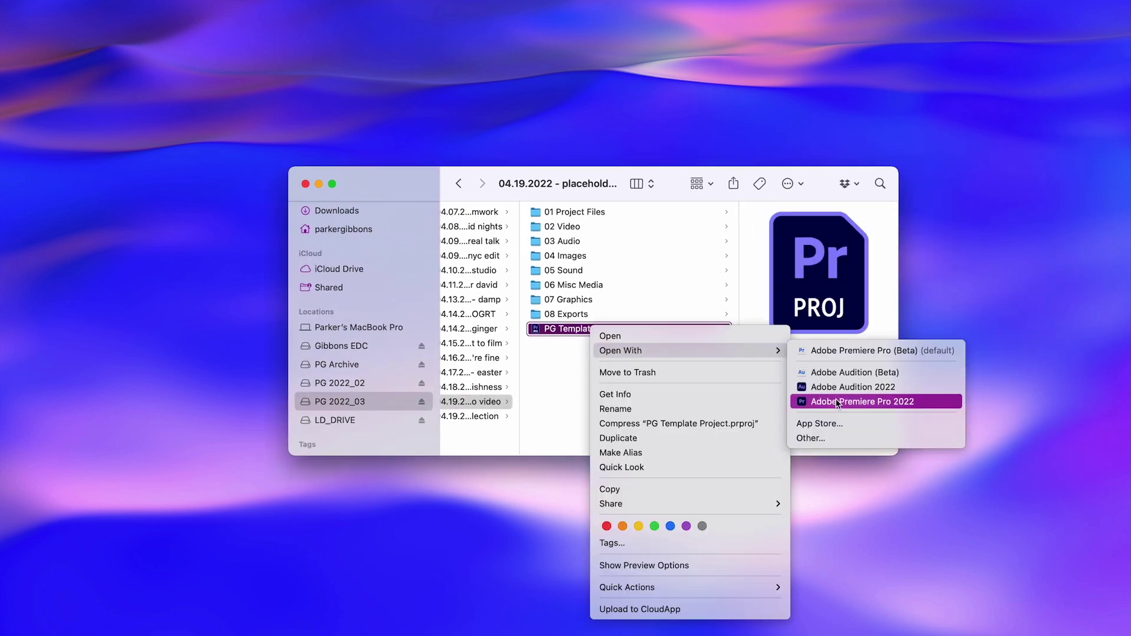
# Step: Open PG Template Project in Premiere Pro 2022
pyautogui.click(837, 402)
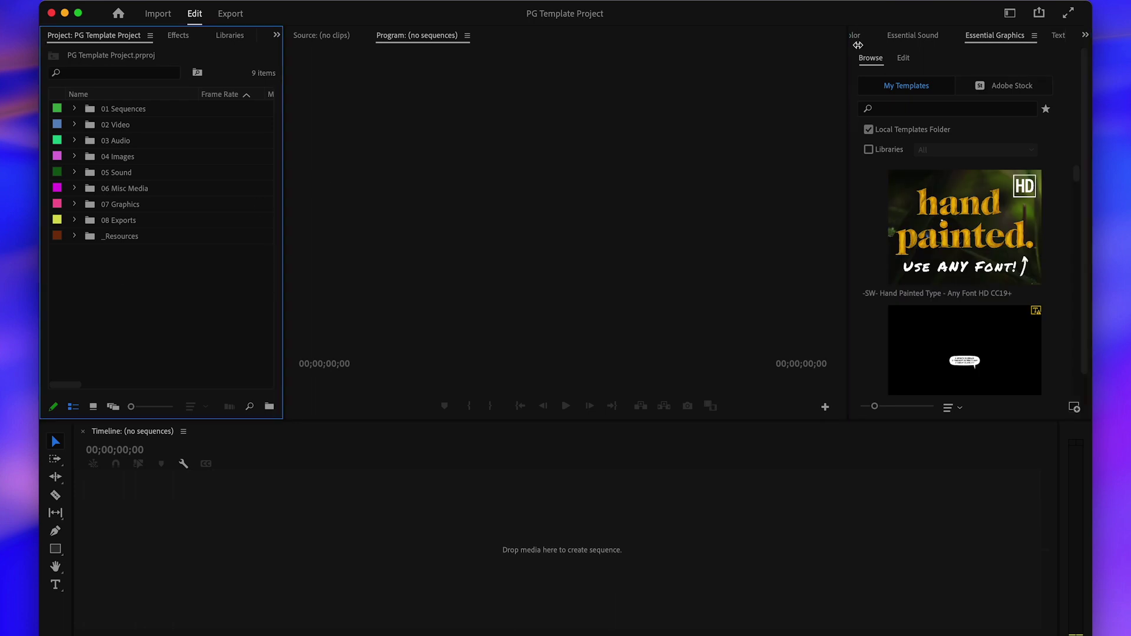
# Step: Retitle the V1 placeholder clip 'LET'S GOOOOOOO', centred at Middle Center with a title background
pyautogui.click(903, 58)
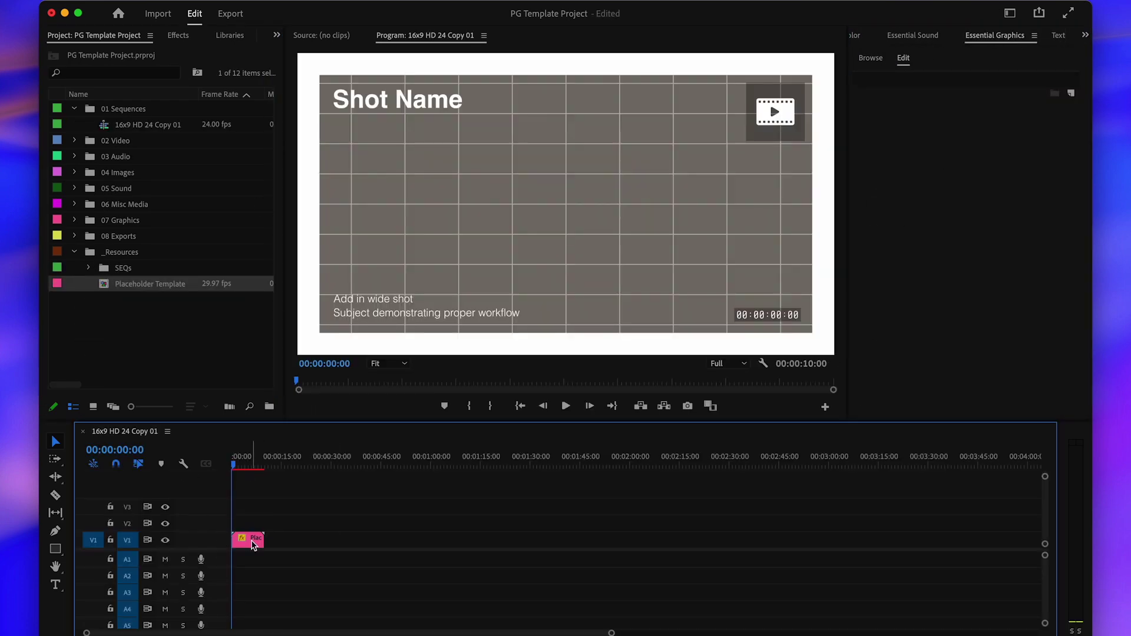
pyautogui.click(252, 541)
pyautogui.click(973, 184)
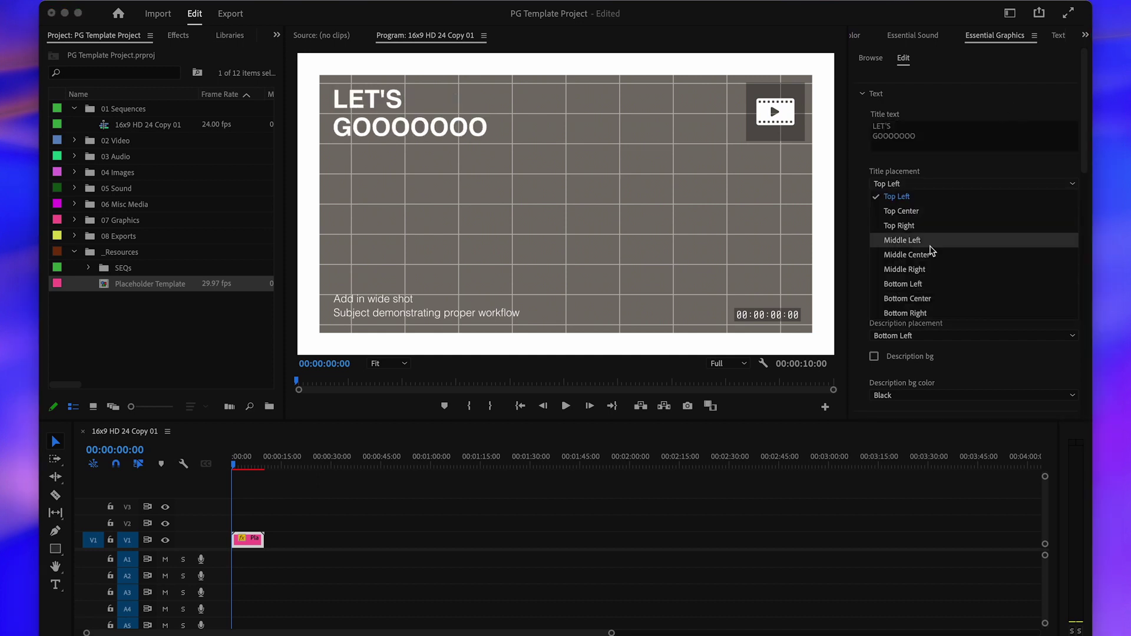